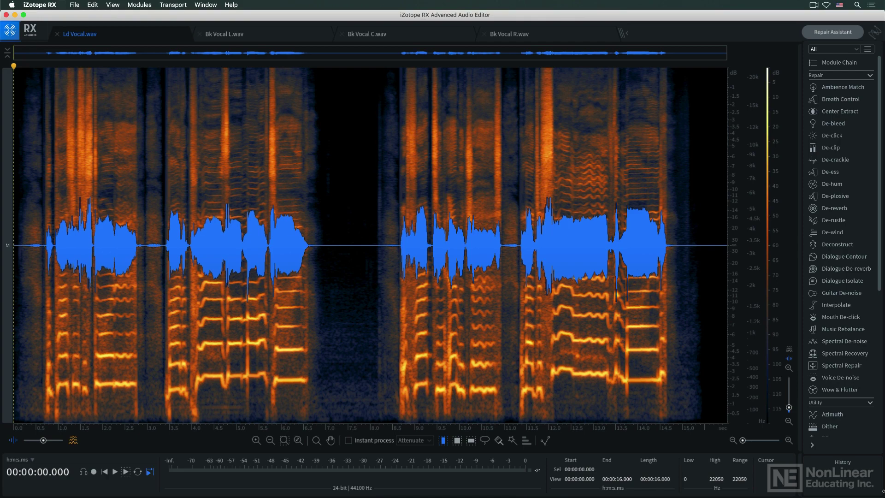
# Bring up the Batch Processor, then close it from the Window menu to return to Ld Vocal.wav
pyautogui.press('super+b')
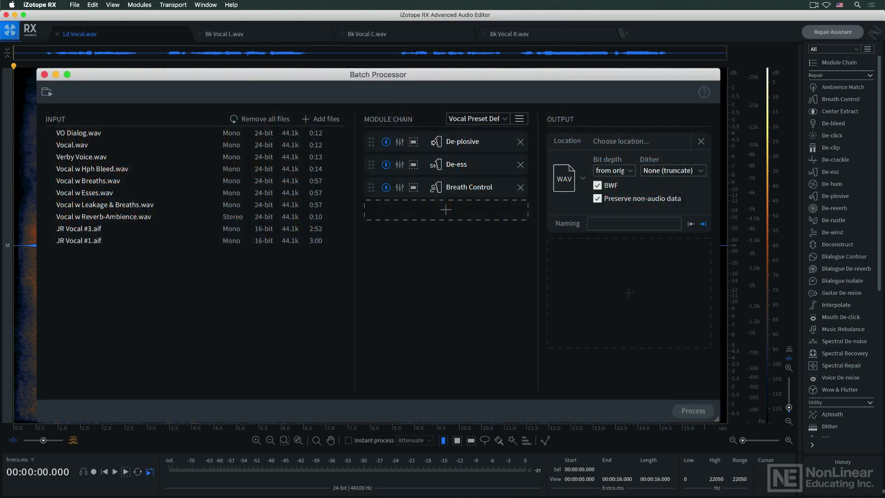
pyautogui.click(205, 5)
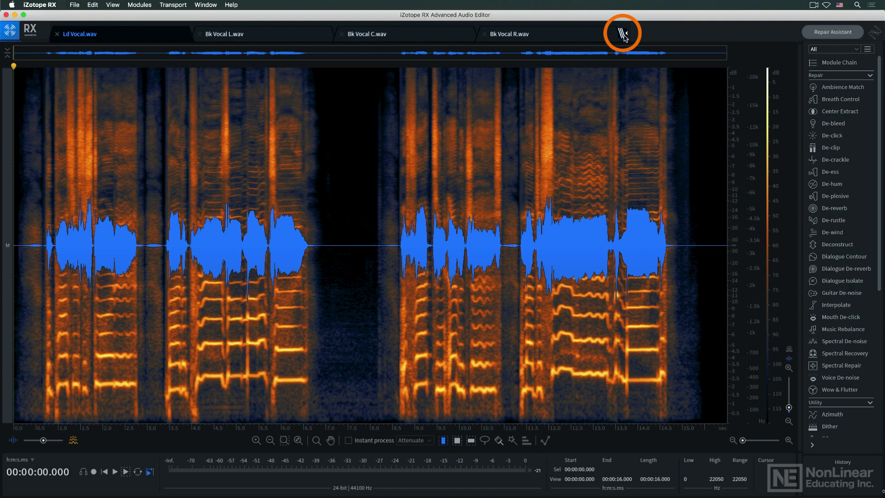
# Group the four vocals into a composite, ungroup them again, and play Ld Vocal.wav alone
pyautogui.click(624, 35)
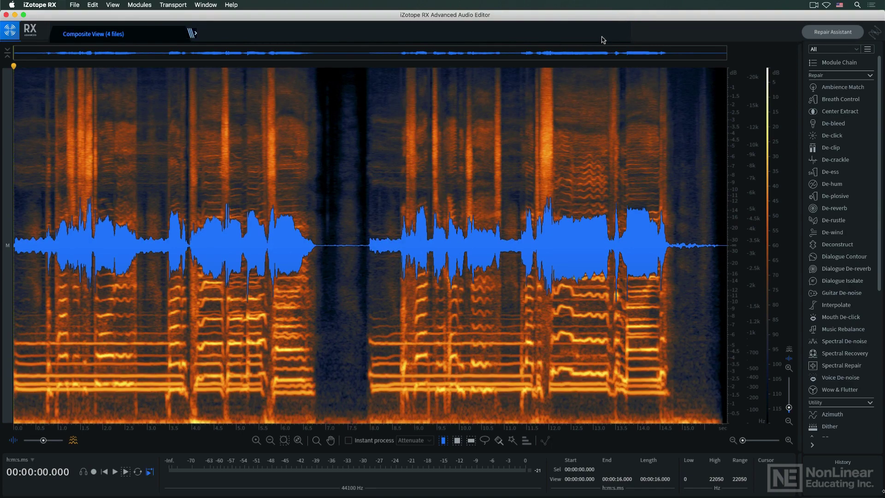
pyautogui.click(193, 35)
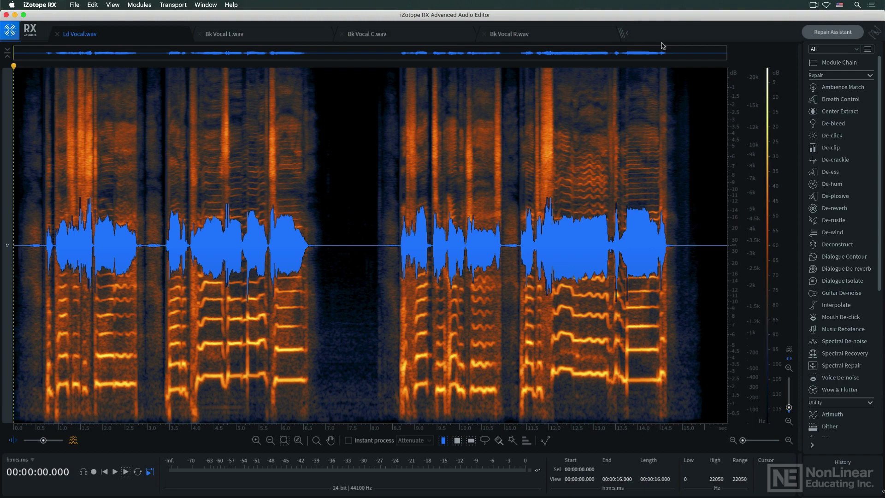
pyautogui.press('space')
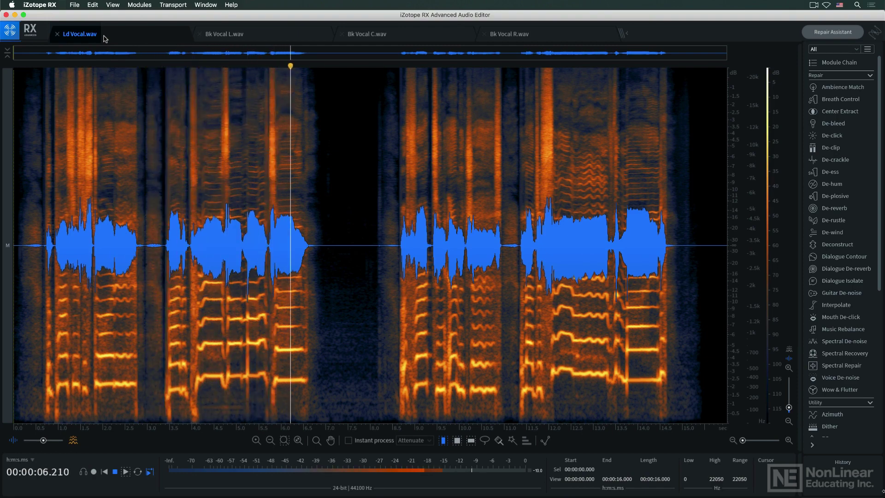
# Stop playback and look through the Bk Vocal L, Bk Vocal C and Bk Vocal R files
pyautogui.press('space')
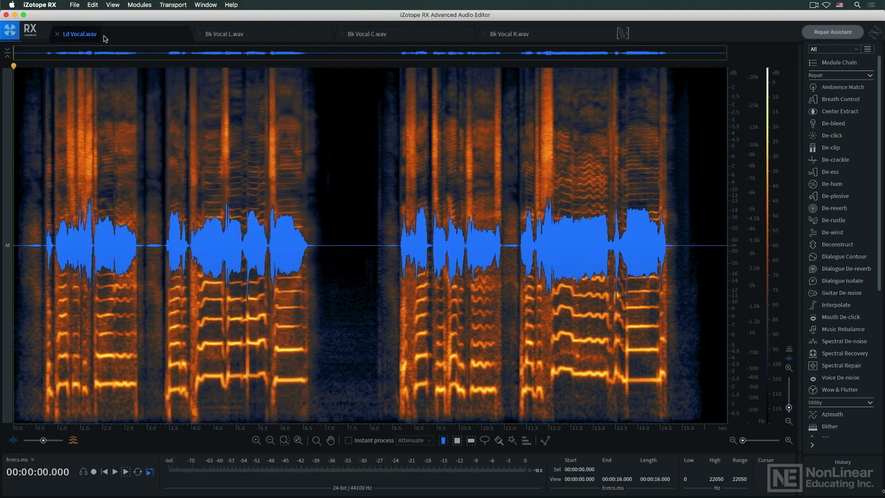
pyautogui.click(223, 36)
pyautogui.click(364, 37)
pyautogui.click(518, 36)
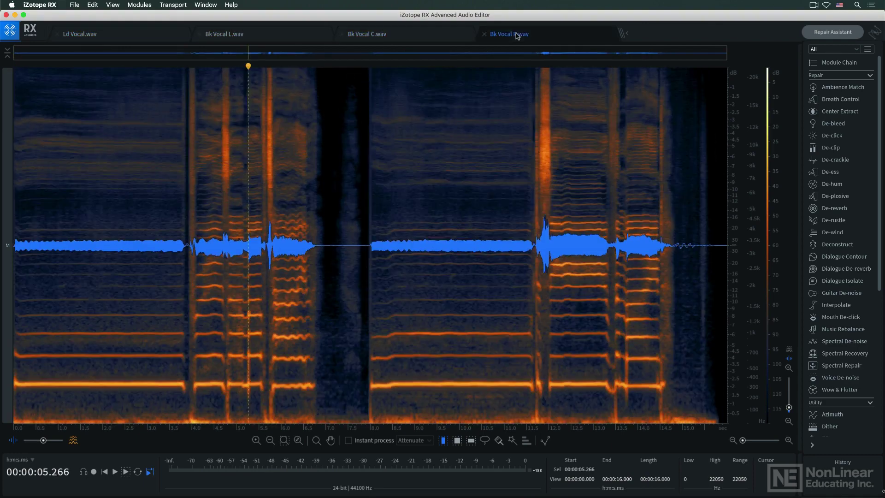
# Audition Bk Vocal L, stop it, and return to Ld Vocal.wav
pyautogui.click(239, 37)
pyautogui.press('space')
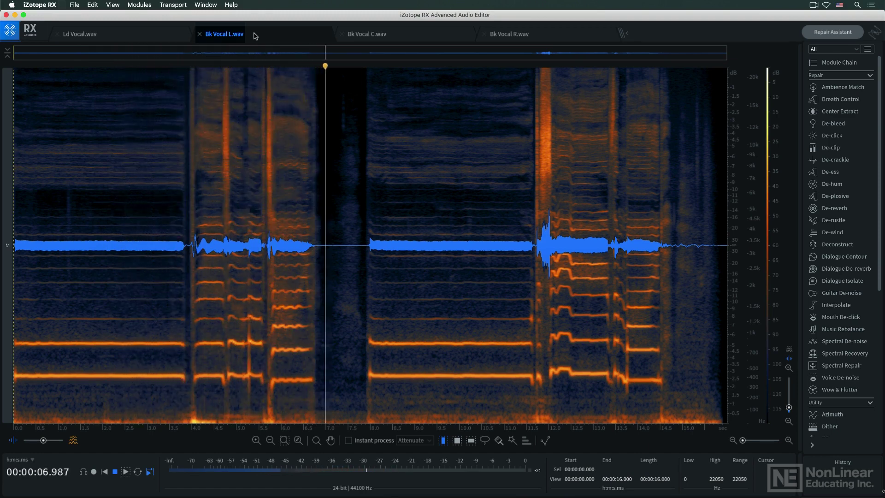
pyautogui.press('space')
pyautogui.click(92, 36)
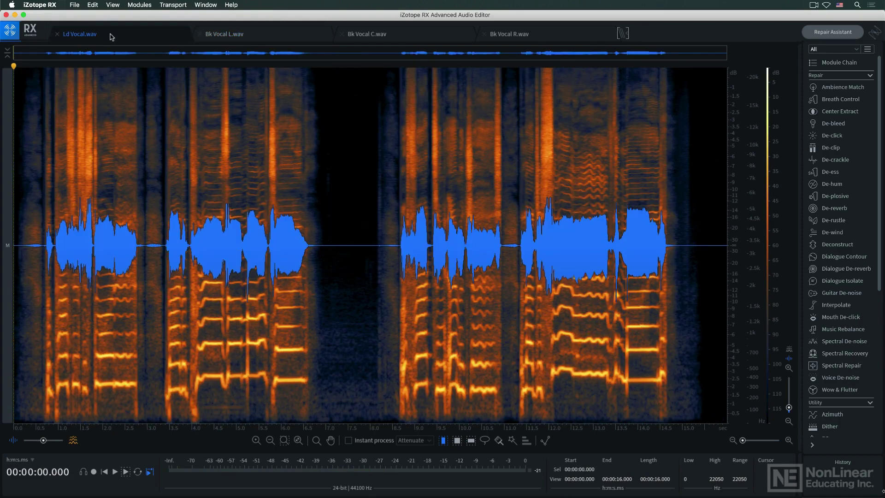
# Combine the four vocal files into a Composite View and play it back, then stop
pyautogui.click(622, 33)
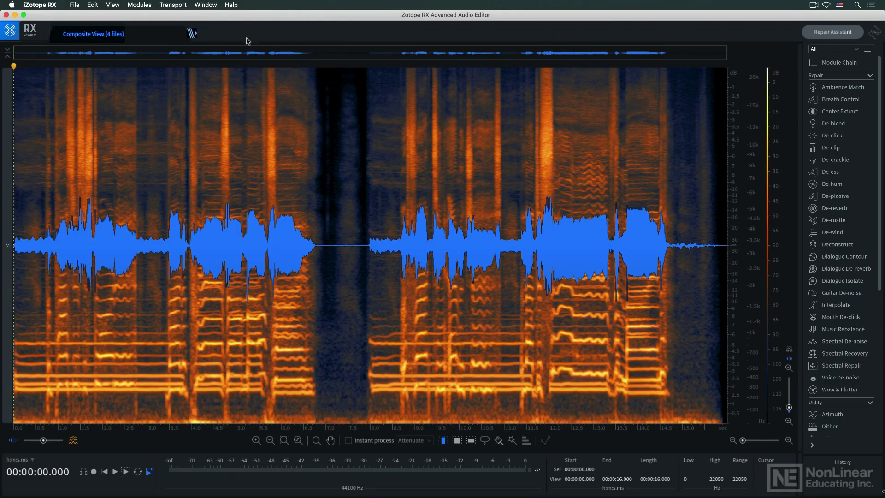
pyautogui.press('space')
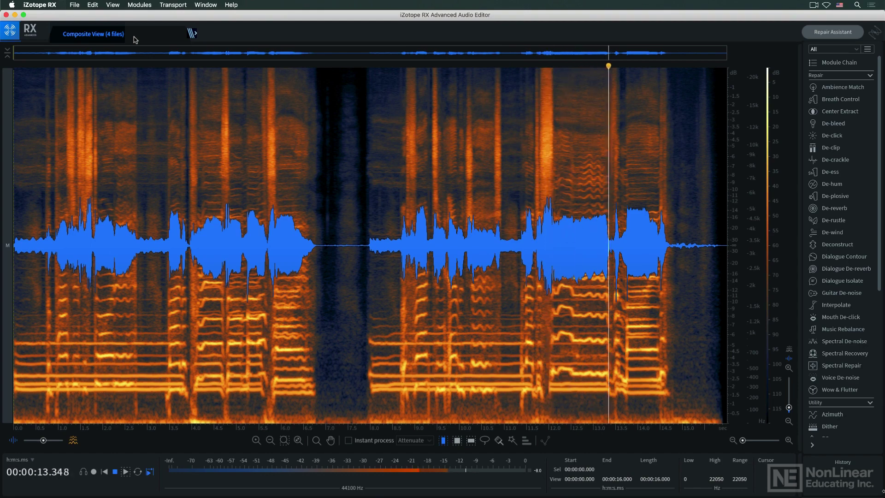
pyautogui.press('space')
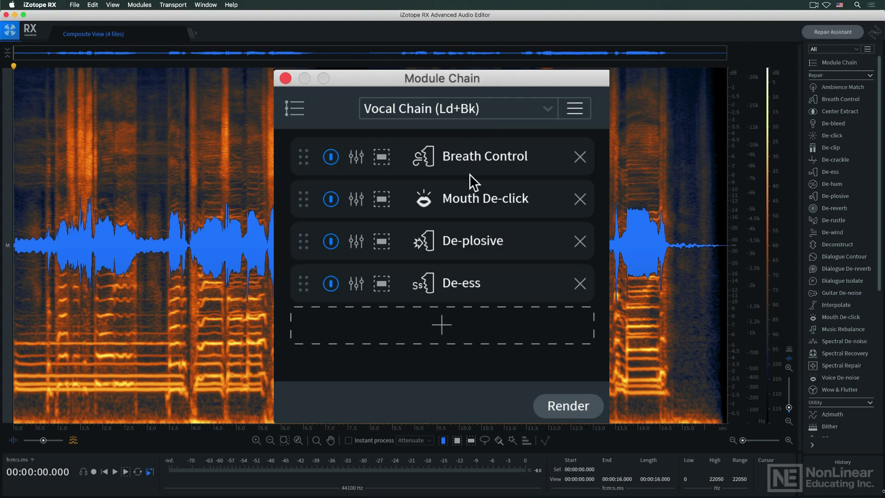
pyautogui.click(355, 157)
pyautogui.press('super+w')
pyautogui.click(355, 199)
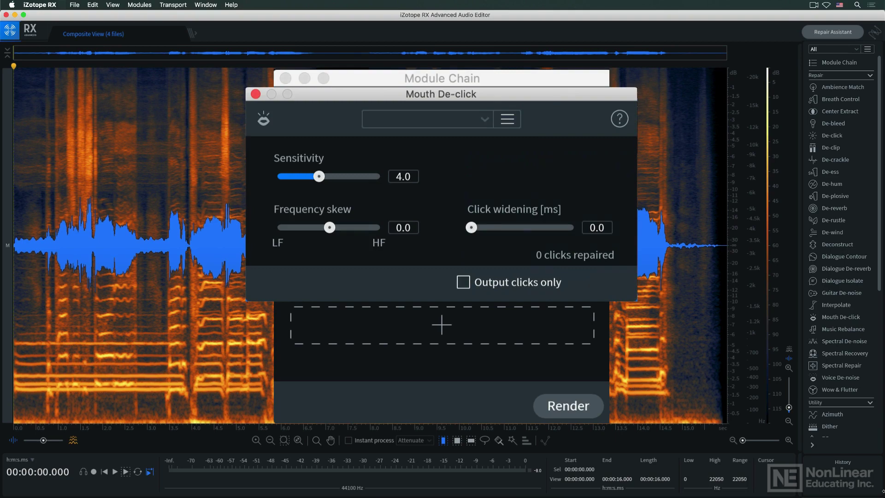
pyautogui.press('super+w')
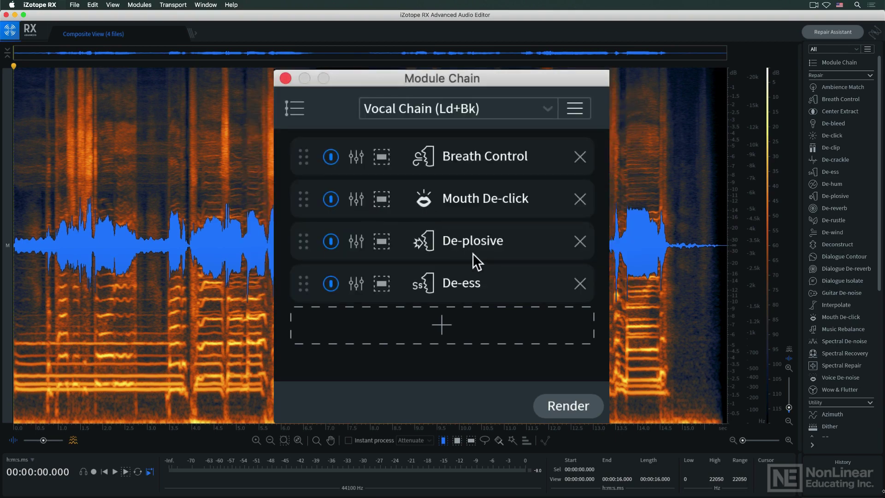
pyautogui.click(356, 241)
pyautogui.press('super+w')
pyautogui.click(355, 283)
pyautogui.press('super+w')
# Render the vocal chain on all four files, close Module Chain, and ungroup the composite
pyautogui.click(563, 410)
pyautogui.click(286, 79)
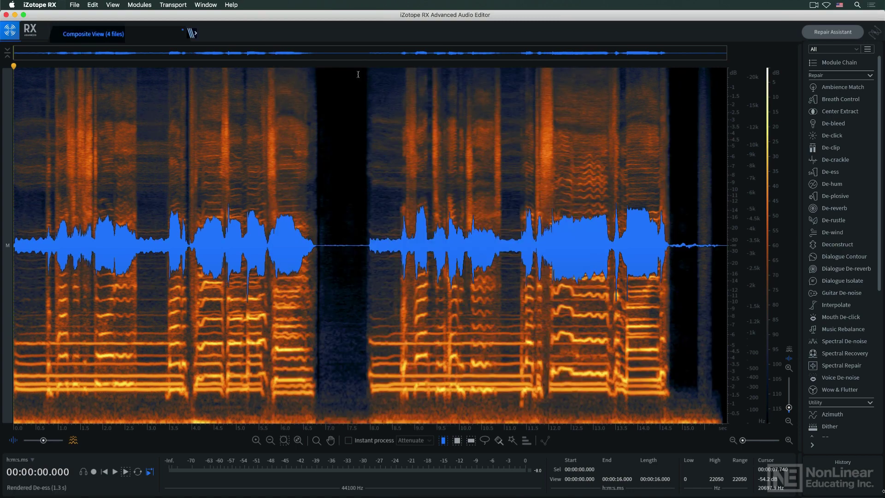
pyautogui.click(192, 36)
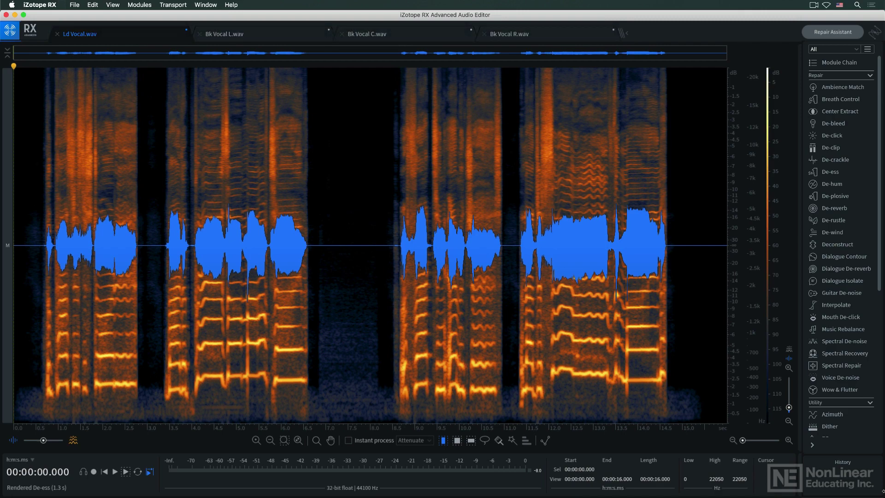
# Regroup the four processed vocals into Composite View and dismiss the sample-rate error
pyautogui.click(622, 33)
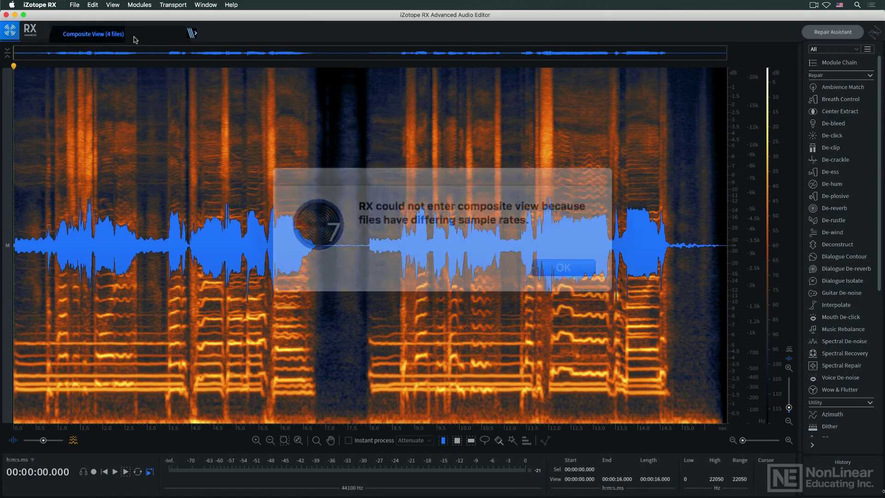
pyautogui.press('Return')
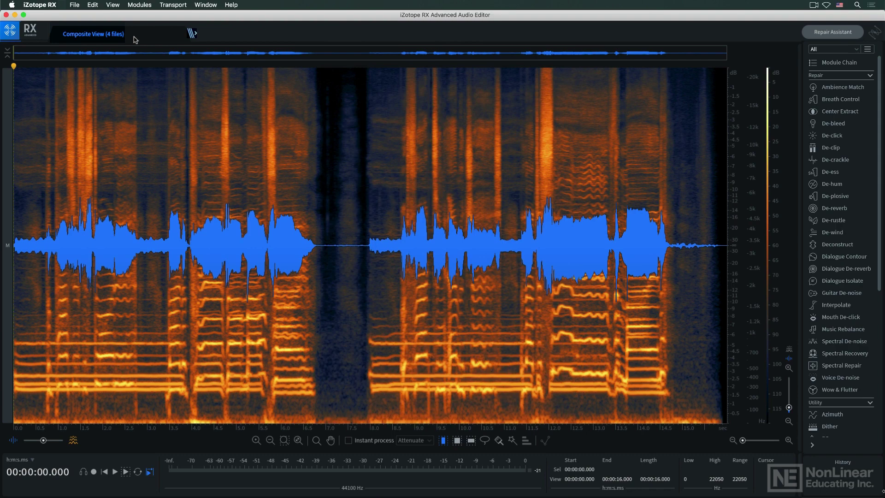
# Ungroup to check Bk Vocal L and C, open Spectral De-noise, and restore the four-file composite
pyautogui.click(192, 33)
pyautogui.click(221, 35)
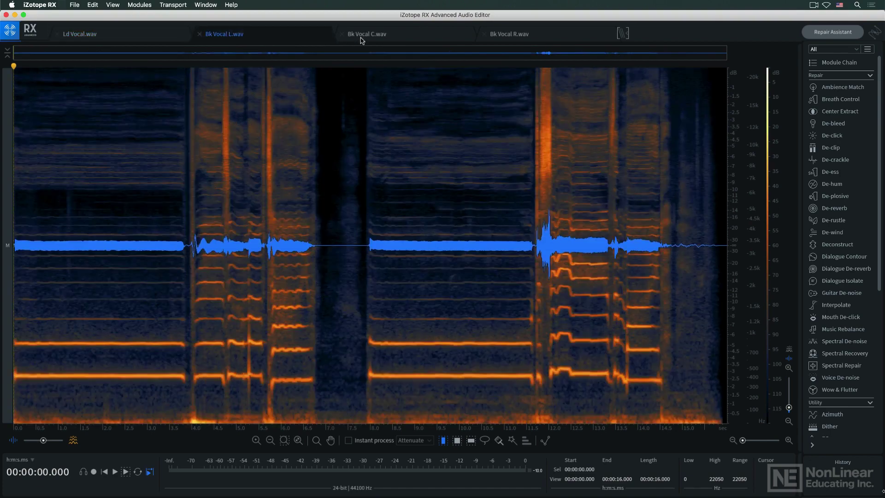
pyautogui.click(363, 35)
pyautogui.click(135, 37)
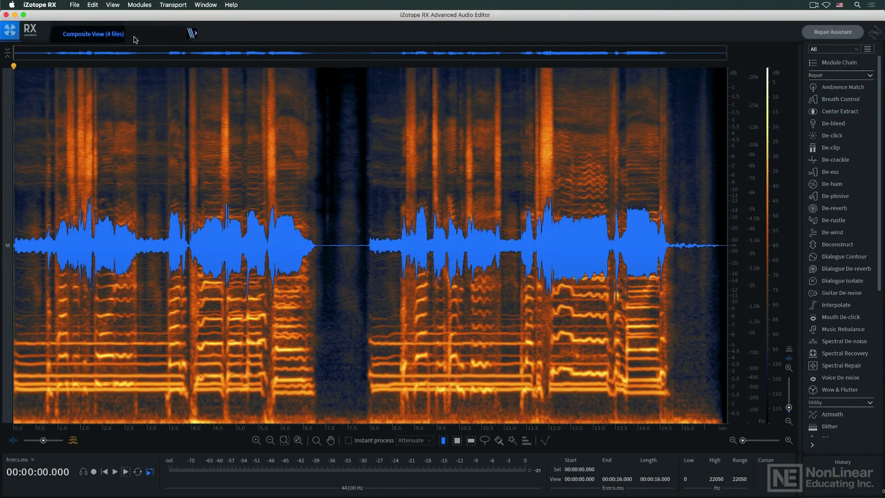
pyautogui.press('super+5')
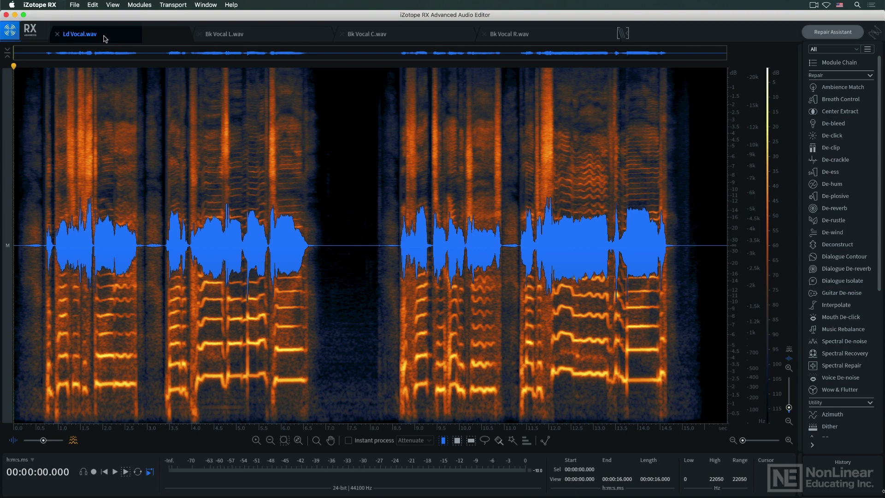
pyautogui.press('super+shift+c')
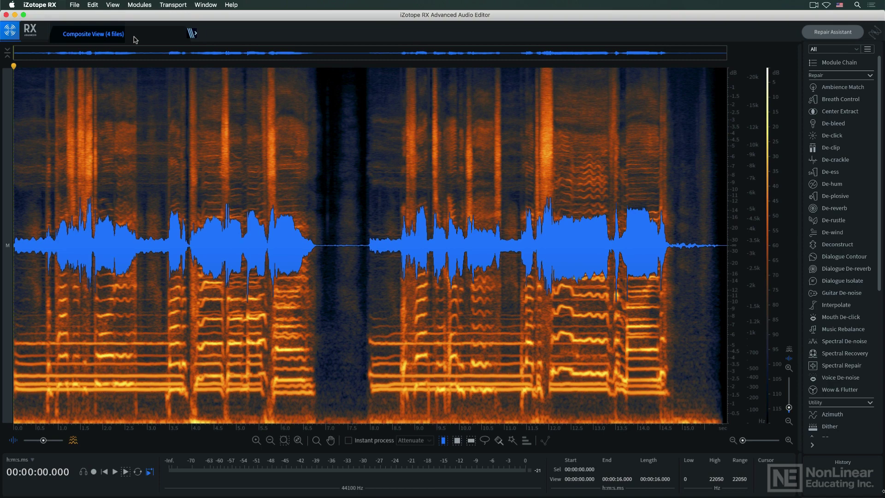
# Open the Batch Processor with Alt+B and close it again with the same shortcut
pyautogui.hotkey('alt', 'b')
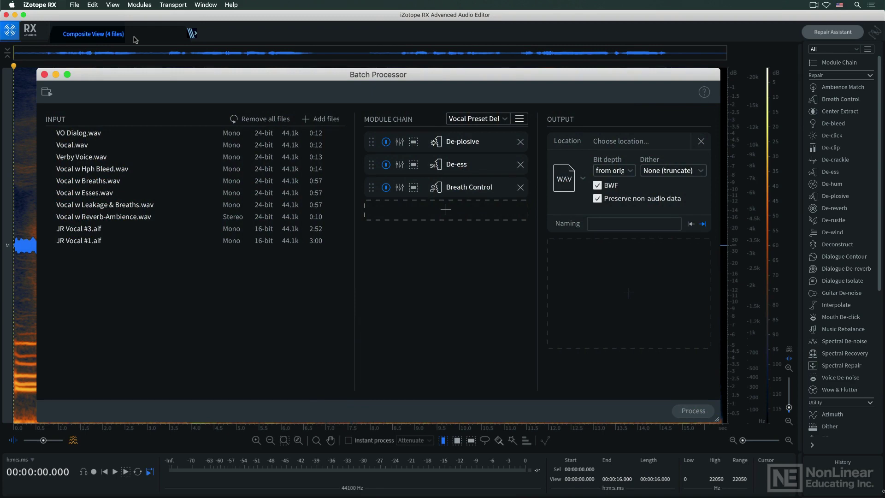
pyautogui.hotkey('alt', 'b')
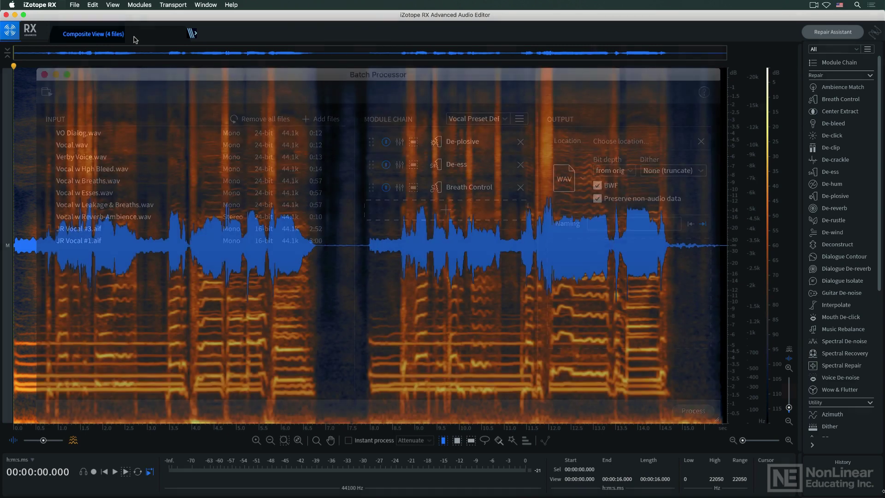